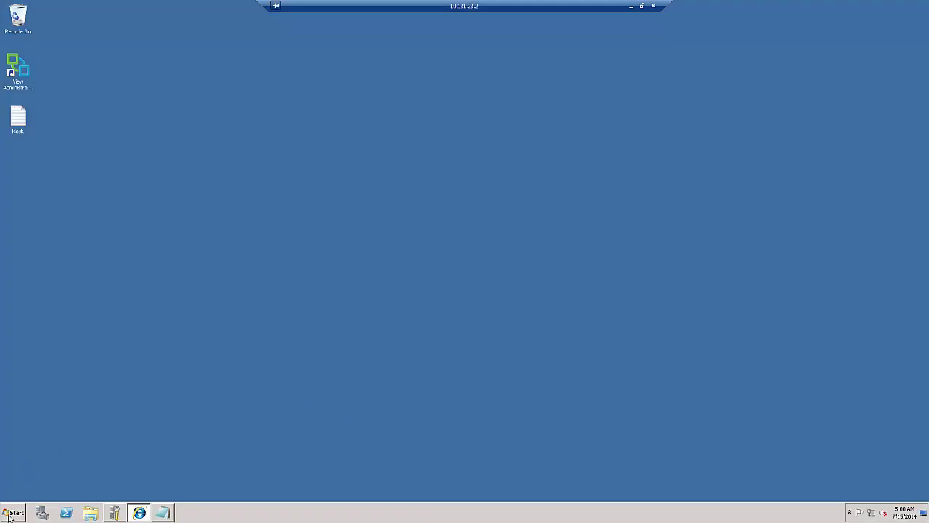
Launch ADSI Edit and start a new query under the Default naming context
left_click(13, 513)
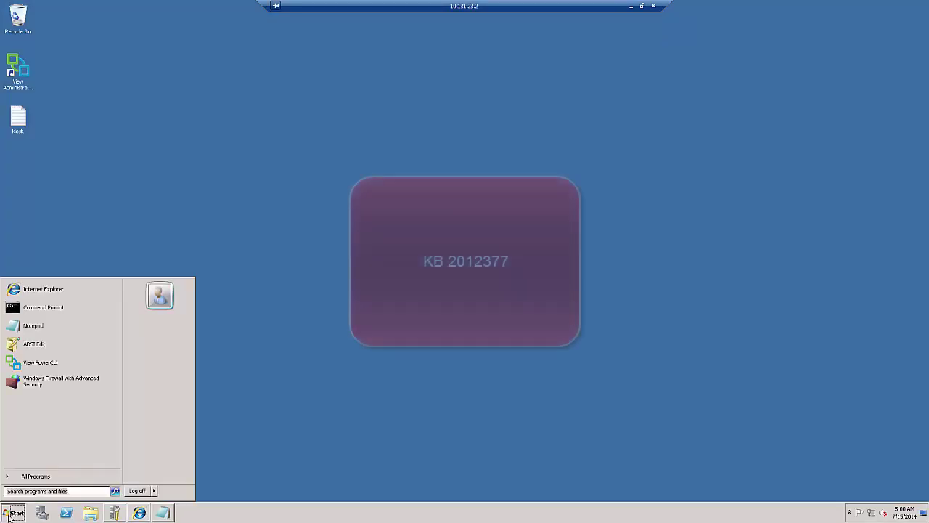
left_click(37, 344)
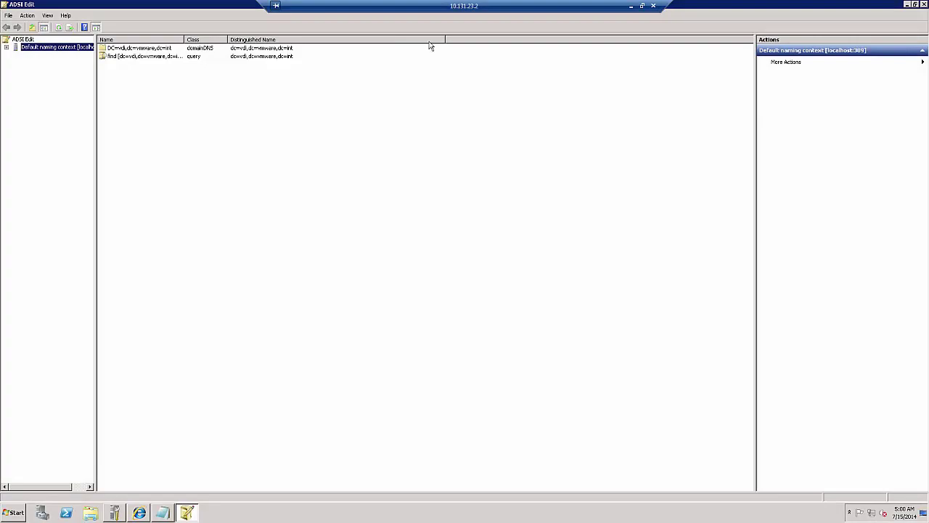
right_click(49, 49)
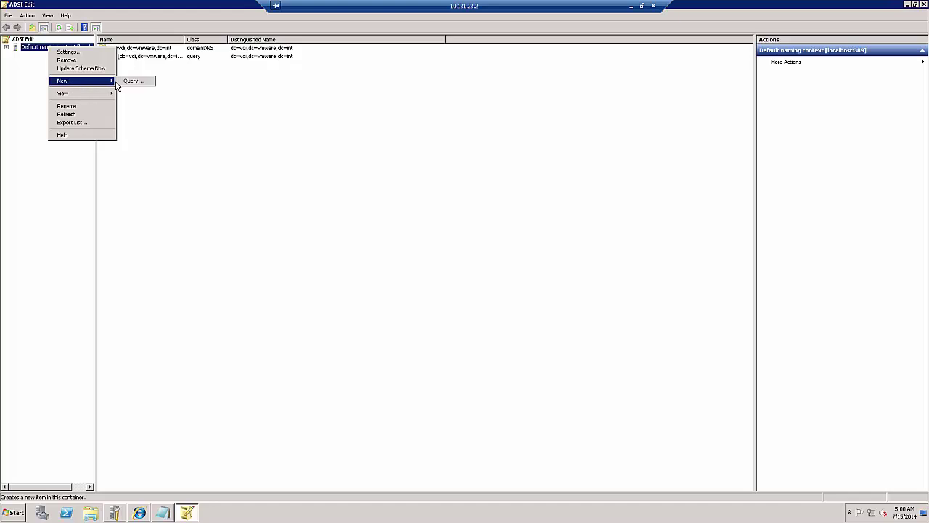
left_click(129, 83)
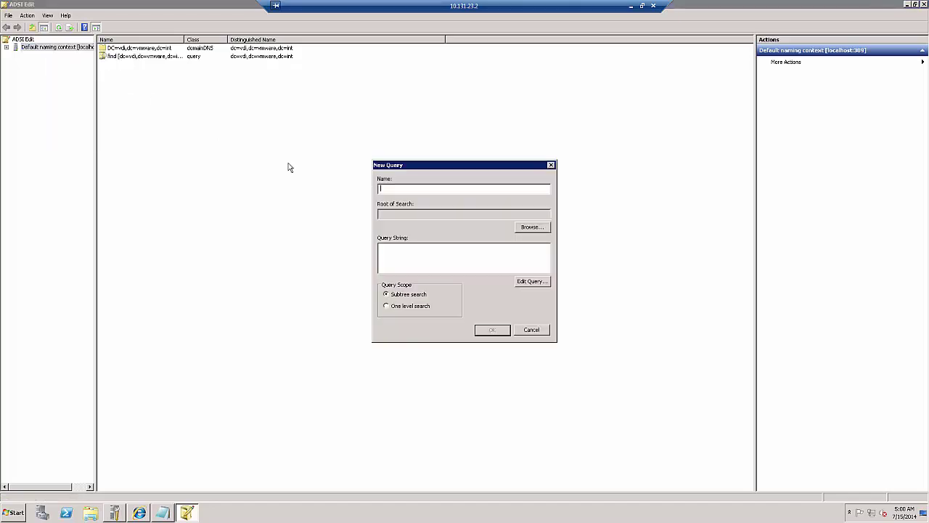
Save query 'VM search' rooted at dc=vdi,dc=vmware,dc=int with the pasted pae-VM display-name filter
type("VM search")
left_click(521, 229)
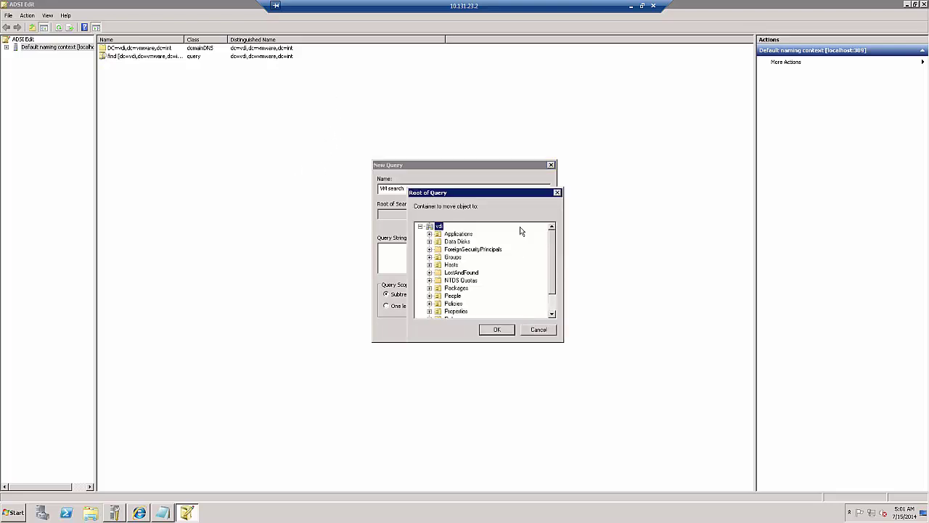
left_click(497, 330)
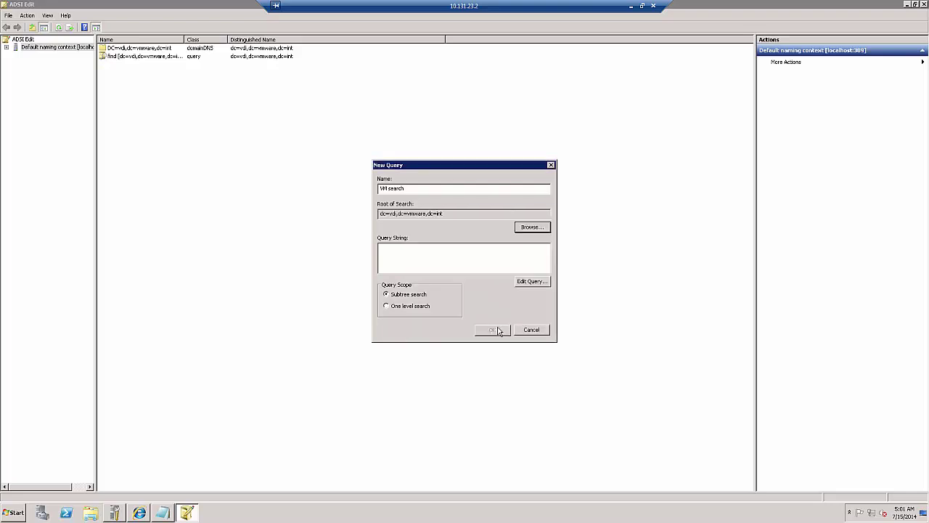
left_click(451, 254)
type("(&(objectClass=pae-VM)(pae-displayname=MyVDI3))")
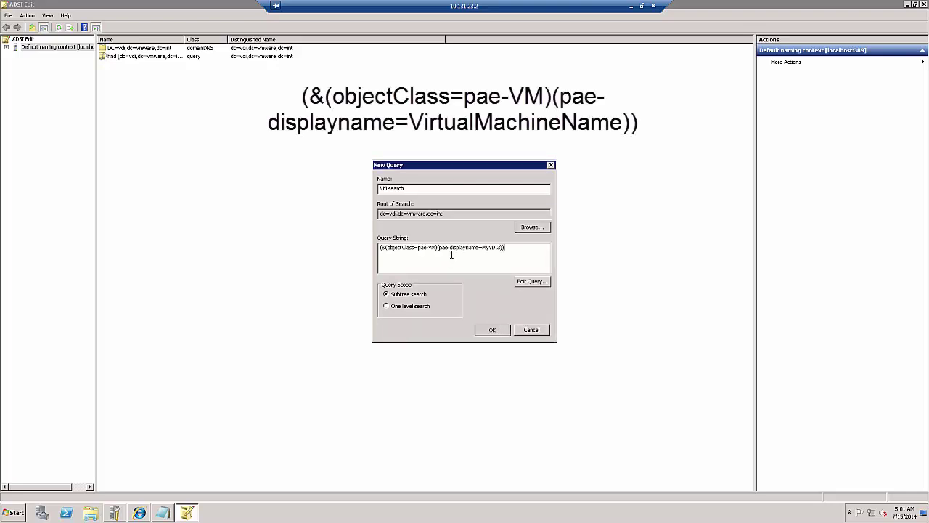
left_click(492, 330)
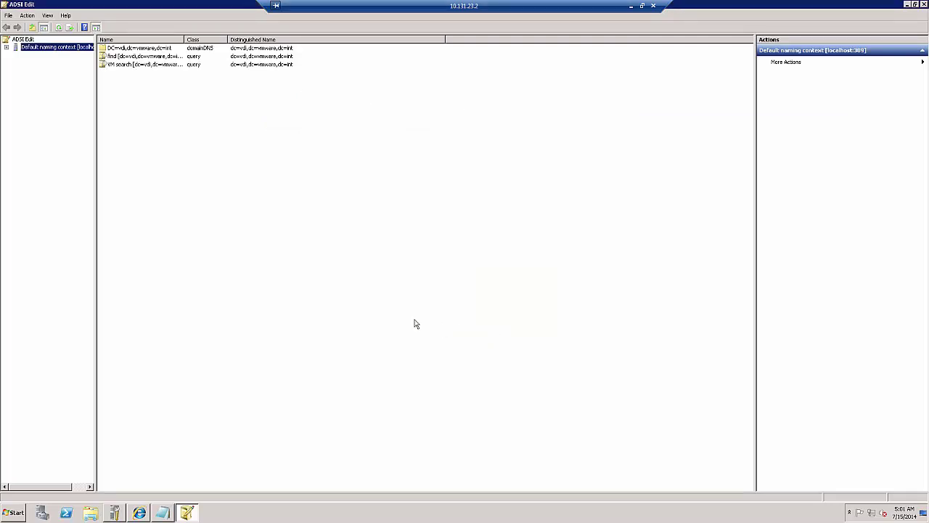
Run VM search and view the Attribute Editor properties of the returned pae-VM object
left_click(5, 47)
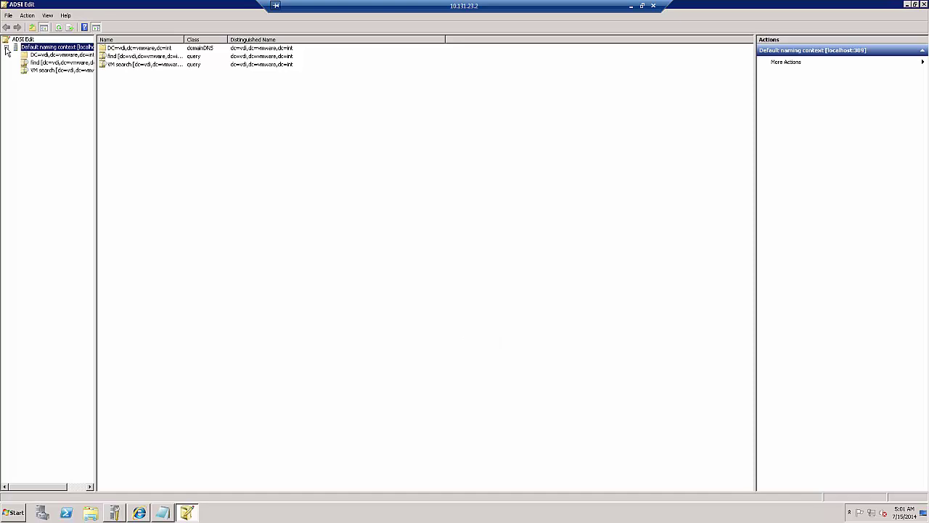
left_click(54, 70)
left_click(291, 48)
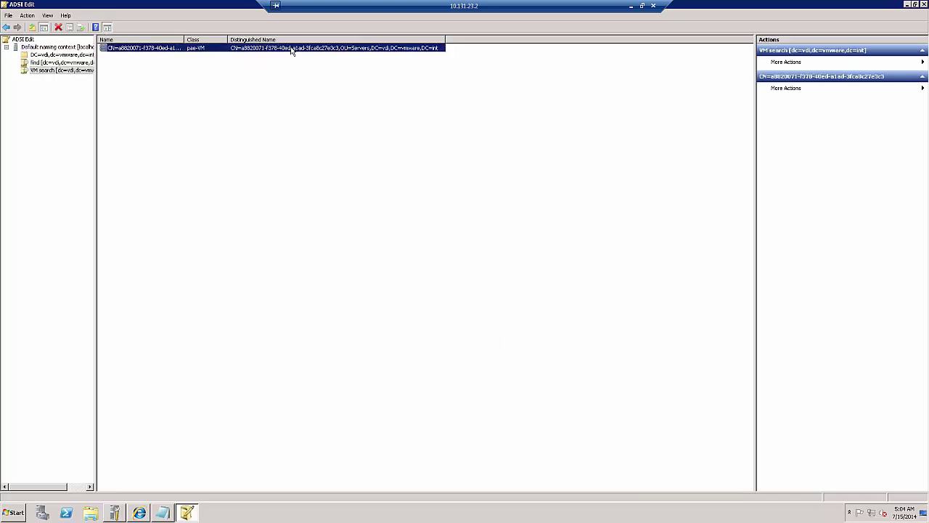
left_click(809, 89)
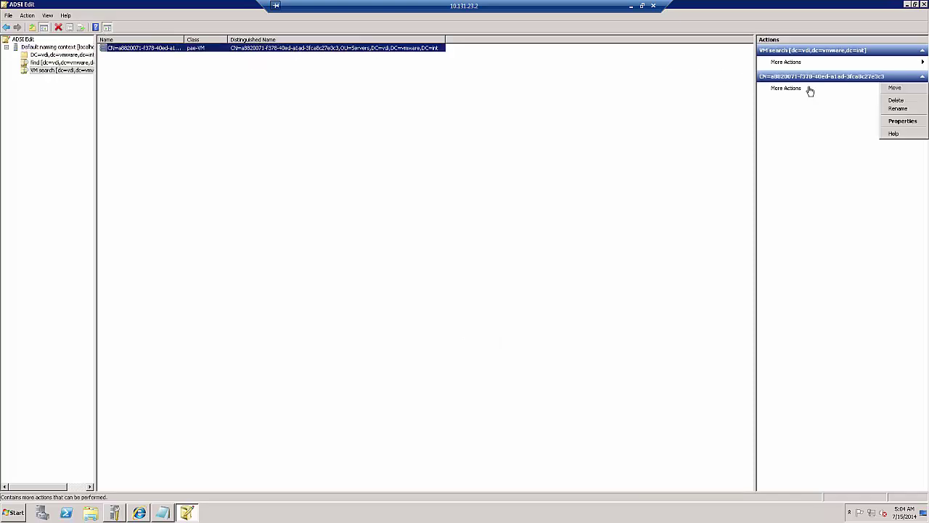
left_click(897, 121)
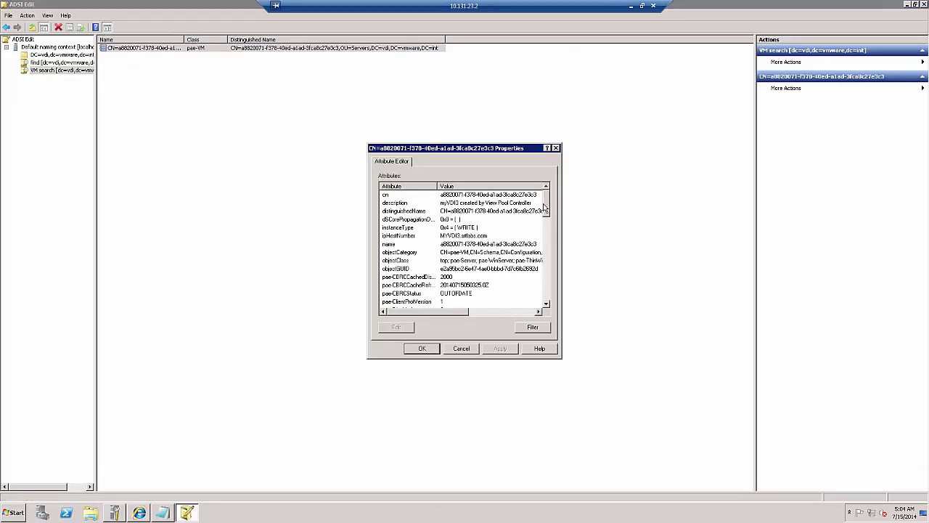
left_click_drag(548, 208, 553, 265)
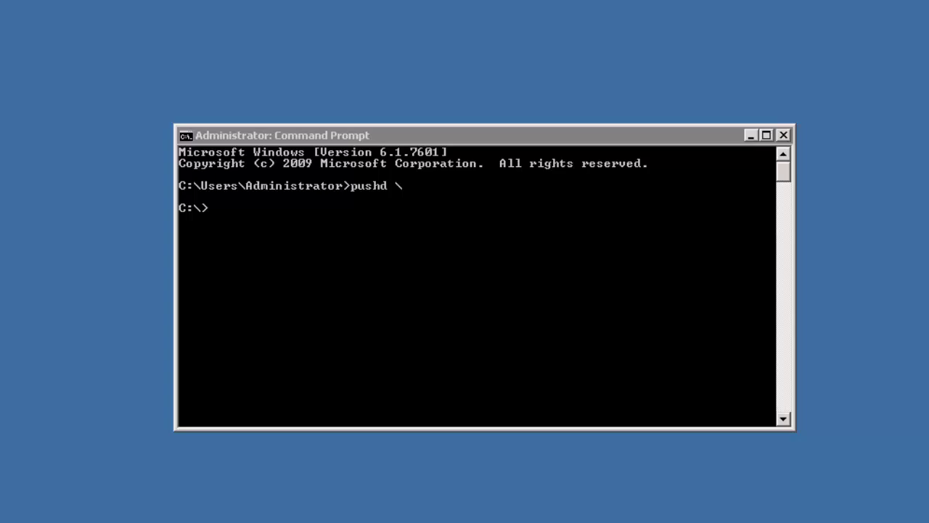
Switch to Program Files (x86)\VMware\VMware View Composer and run SviConfig RemoveSviClone for MyVDI1
left_click(331, 326)
type("cd Program Files (x86)\\VMware\\VMware View Composer")
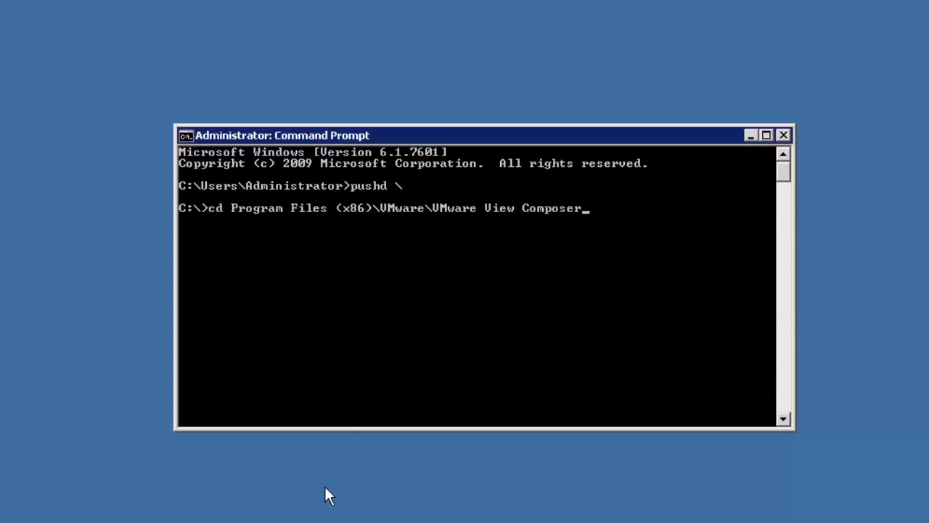
key("Return")
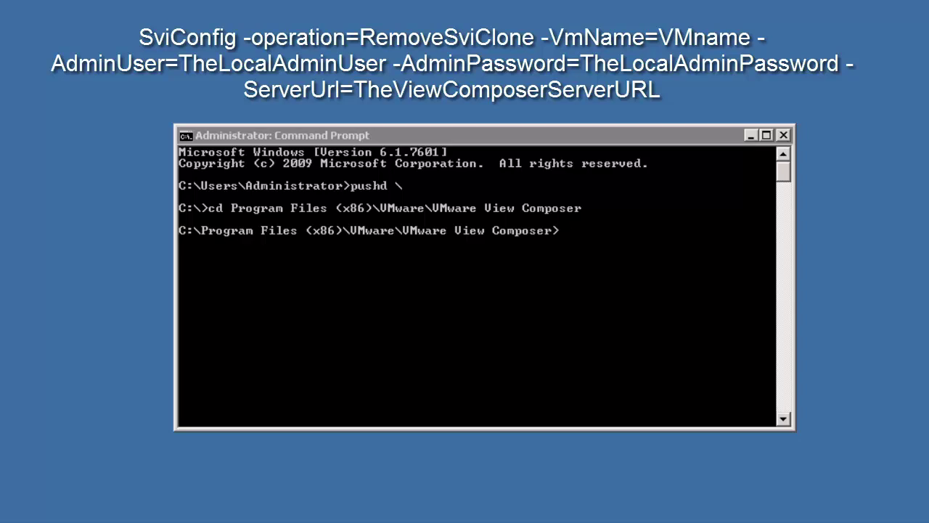
right_click(573, 343)
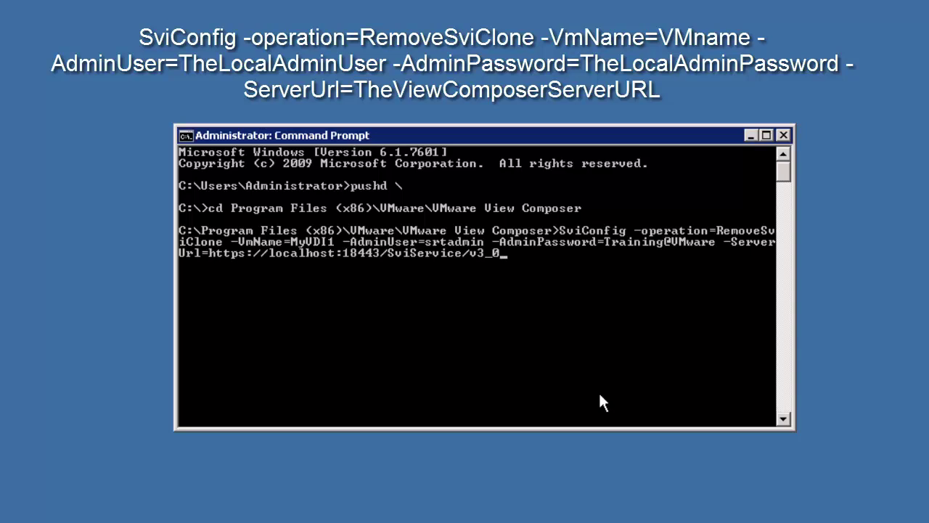
key("Return")
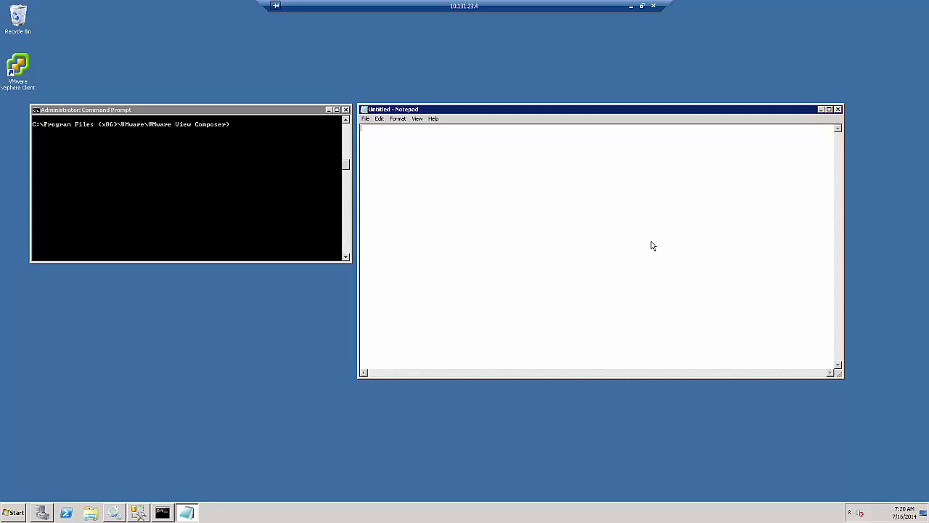
Save the pasted MyVDI1–MyVDI3 name list as desktops.txt
type("MyVDI1 MyVDI2 MyVDI3")
key("ctrl+s")
type("desktops")
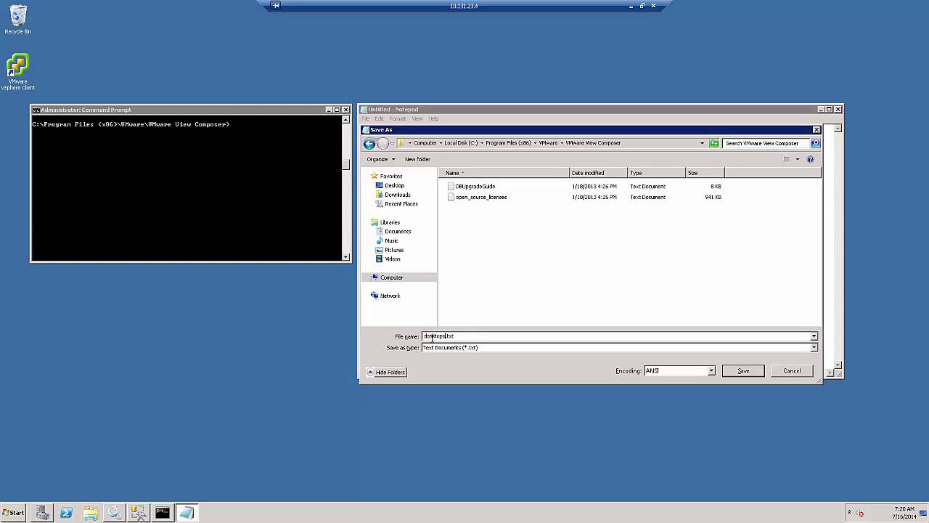
key("Return")
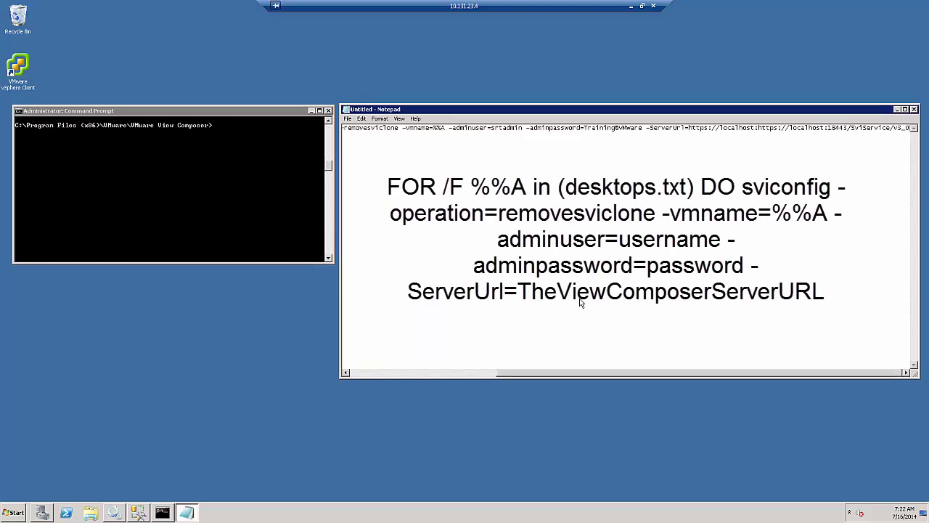
Save the pasted sviconfig FOR loop as RemoveDesktops.bat and enter its name in Command Prompt
left_click(347, 119)
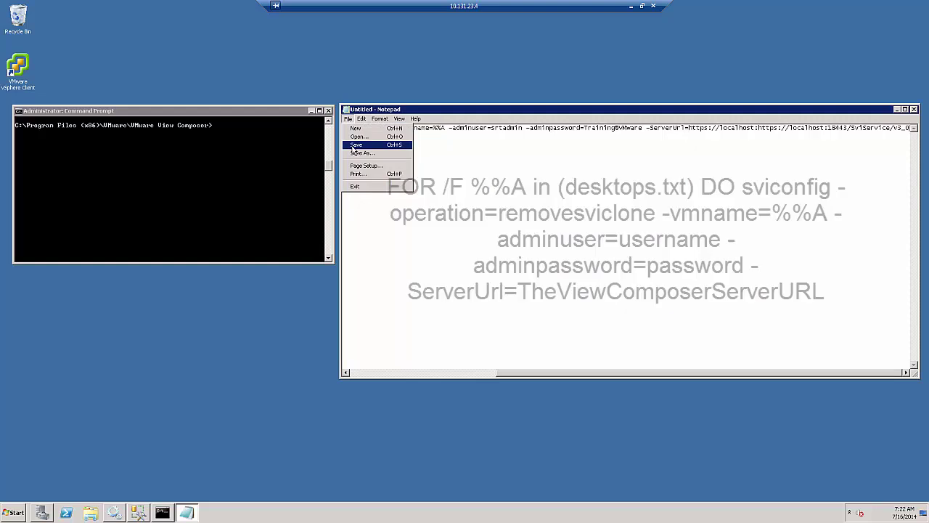
left_click(353, 150)
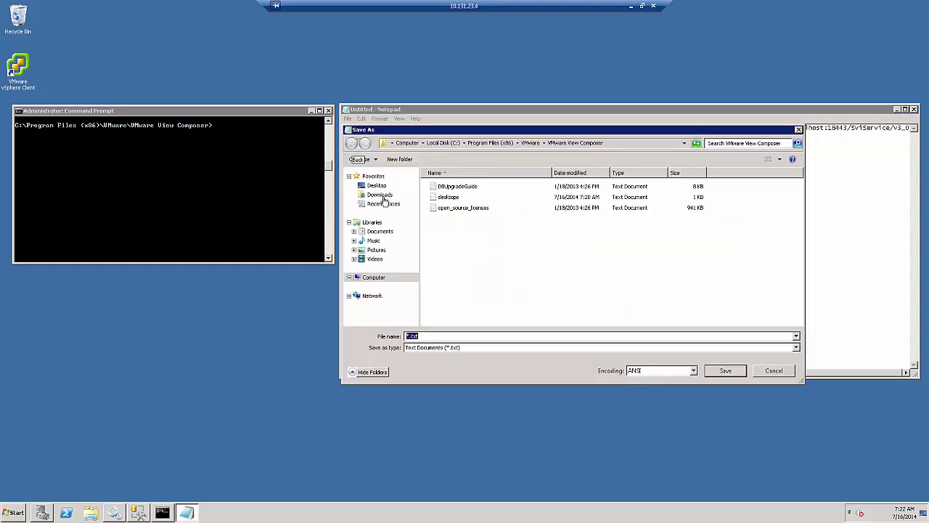
type("RemoveDesktops.bat")
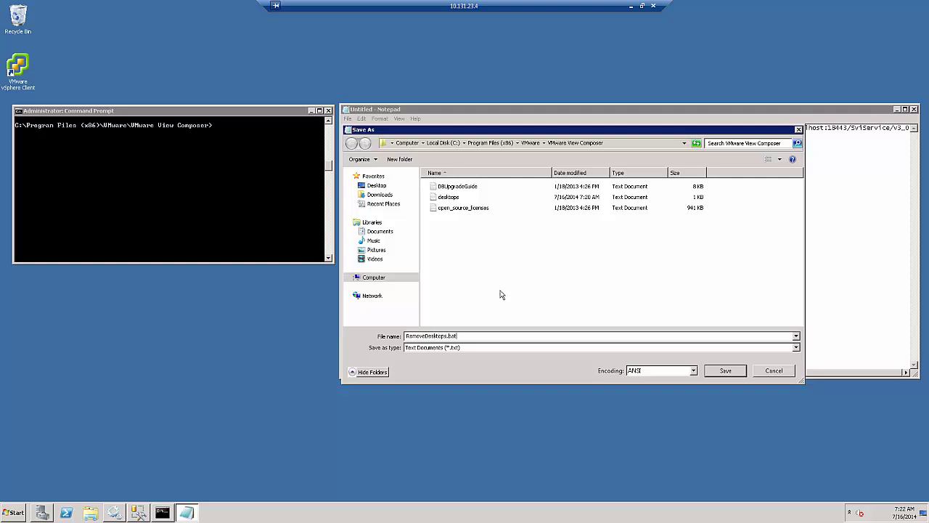
key("Return")
left_click(262, 175)
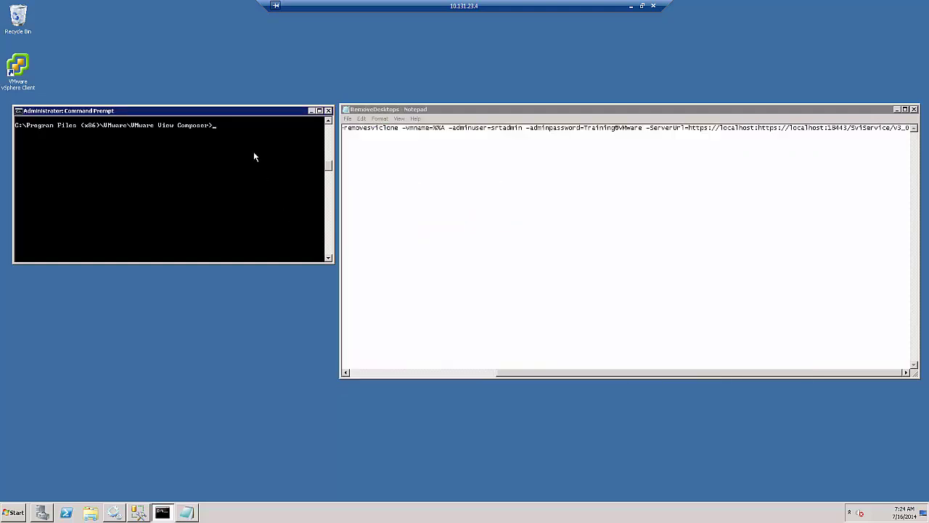
type("RemoveDesktops.bat")
Run RemoveDesktops.bat, then remove myVDI3 from the vCenter inventory
key("Return")
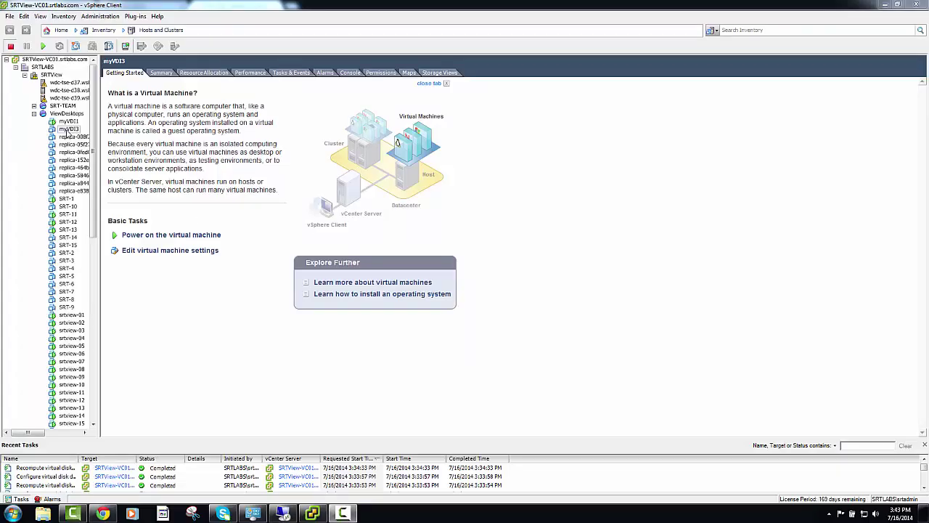
right_click(69, 129)
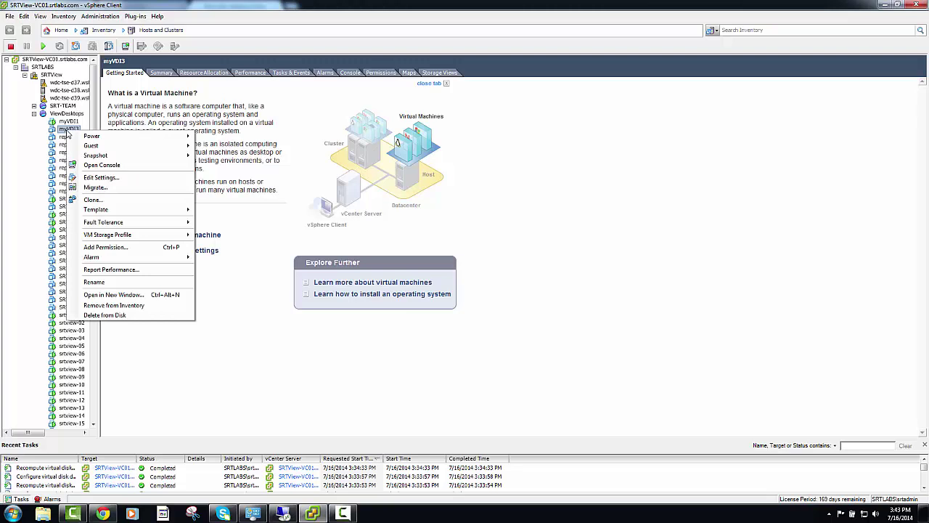
left_click(116, 304)
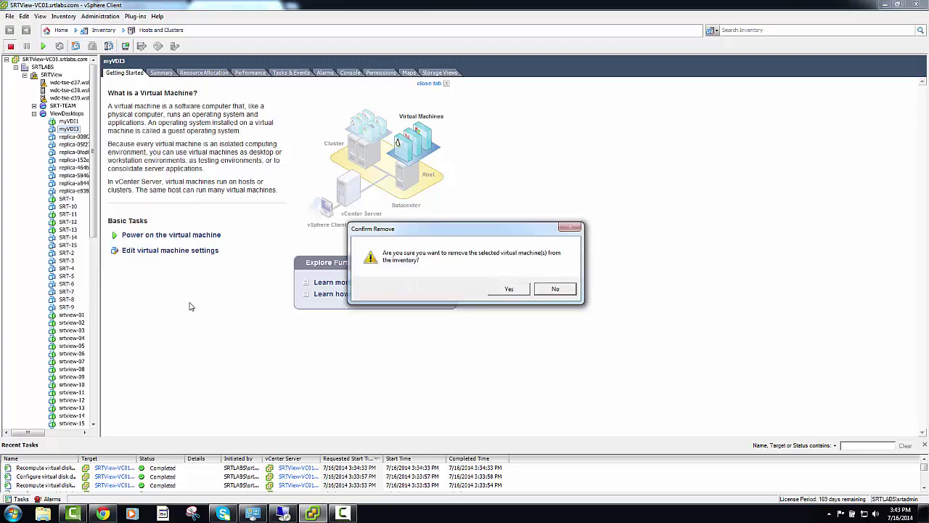
left_click(508, 288)
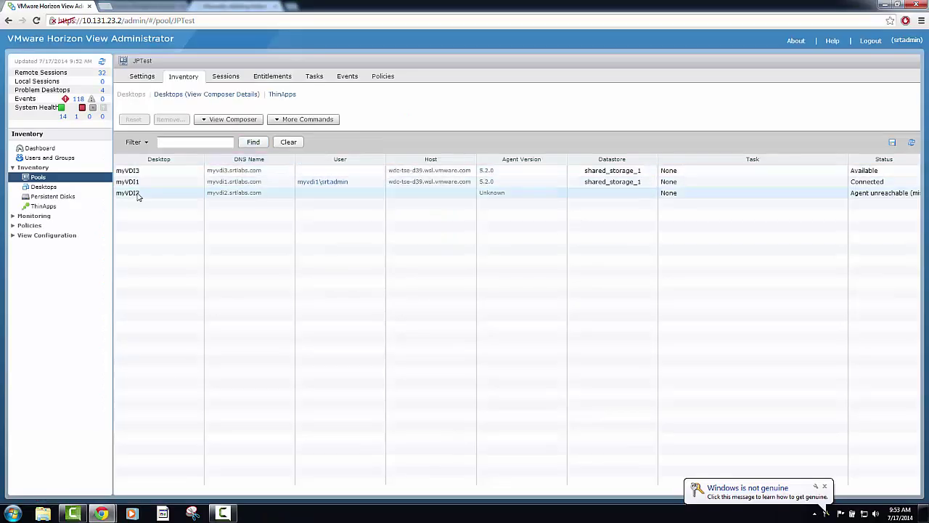
Delete the myVDI2 desktop from the JPTest pool and refresh the desktop list
right_click(138, 195)
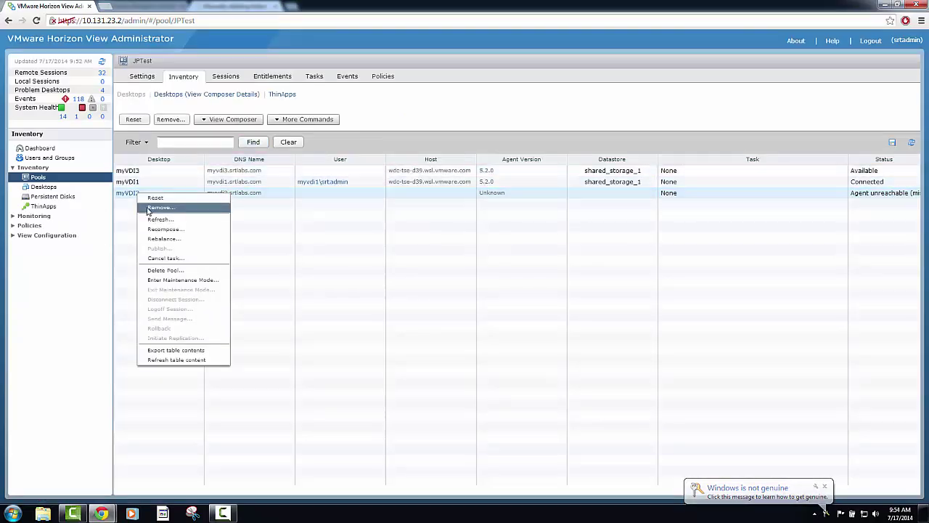
left_click(160, 208)
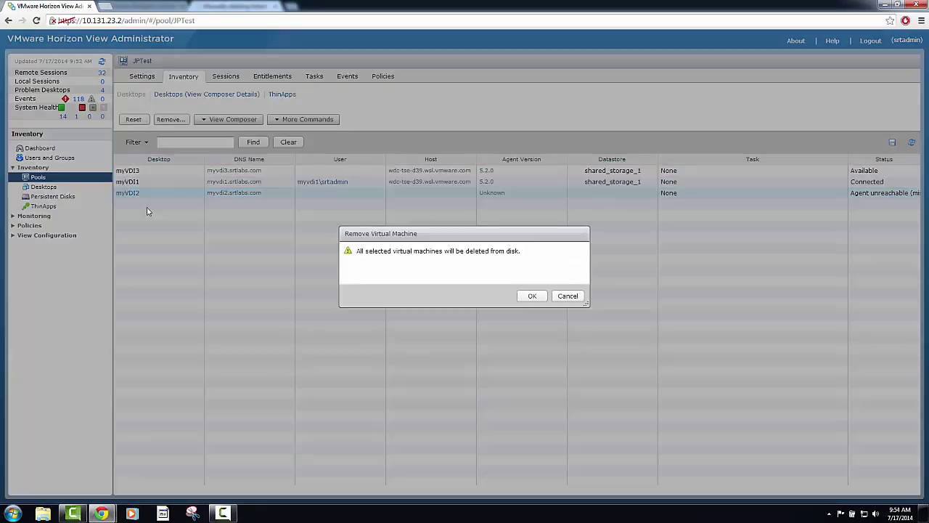
left_click(529, 296)
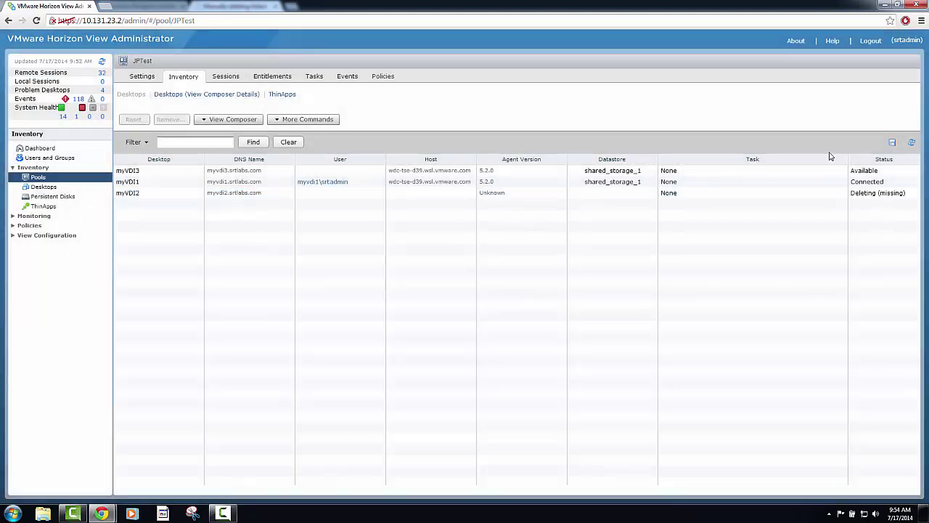
left_click(912, 143)
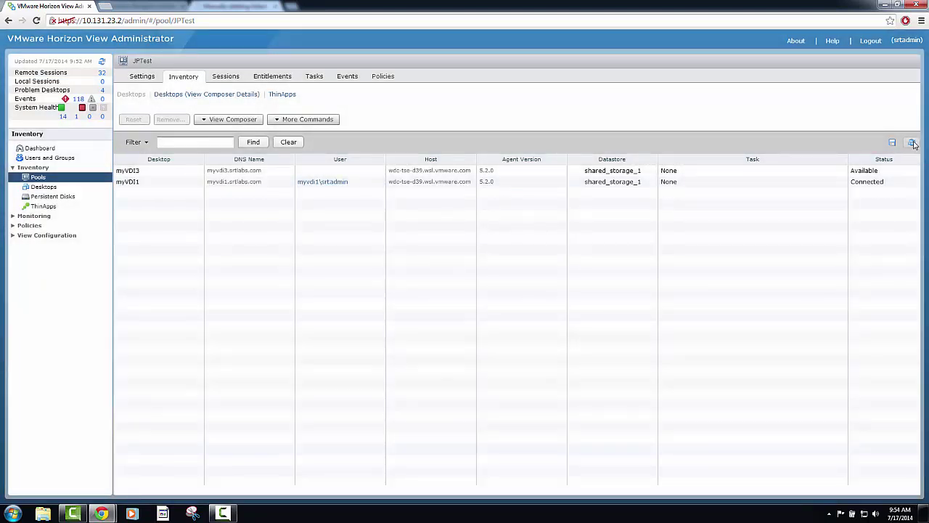